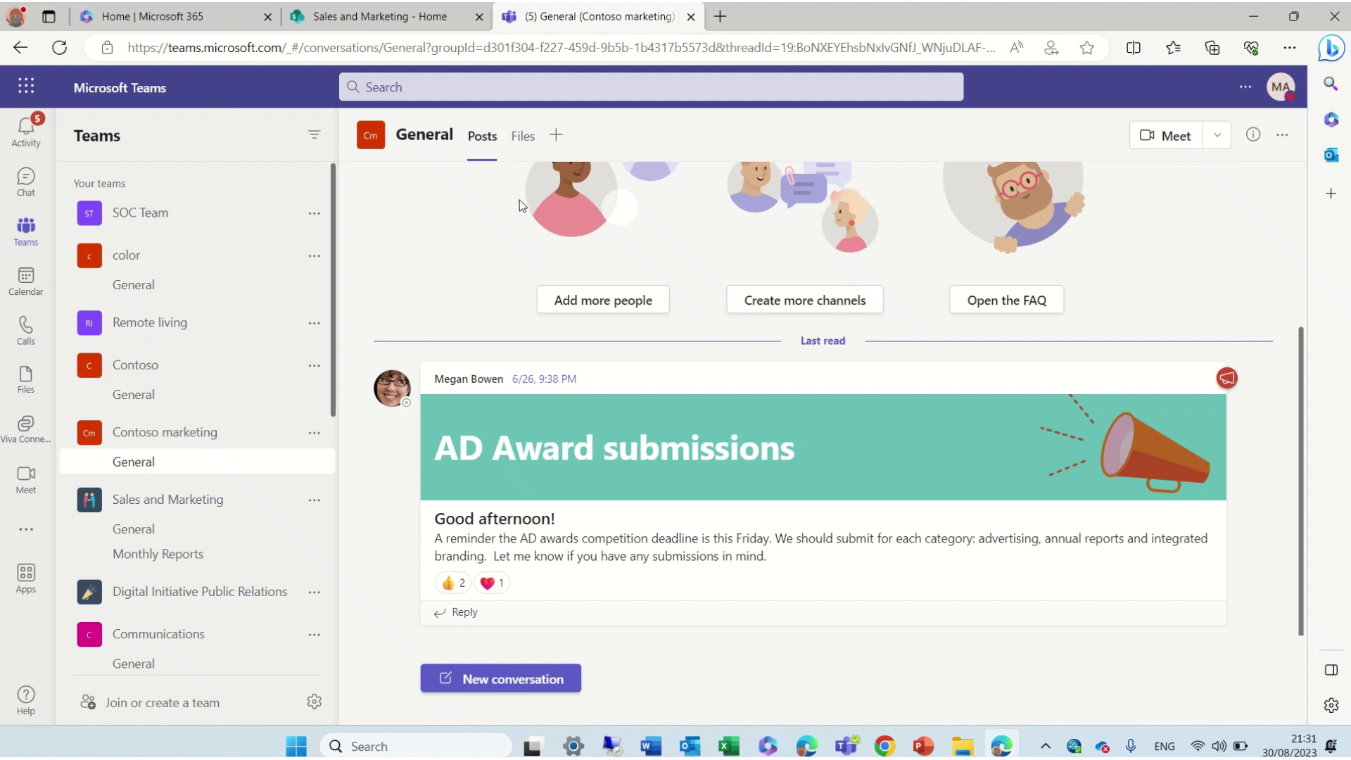
Create a dark teal folder named GA in the files of the Contoso marketing team's General channel.
left_click(533, 152)
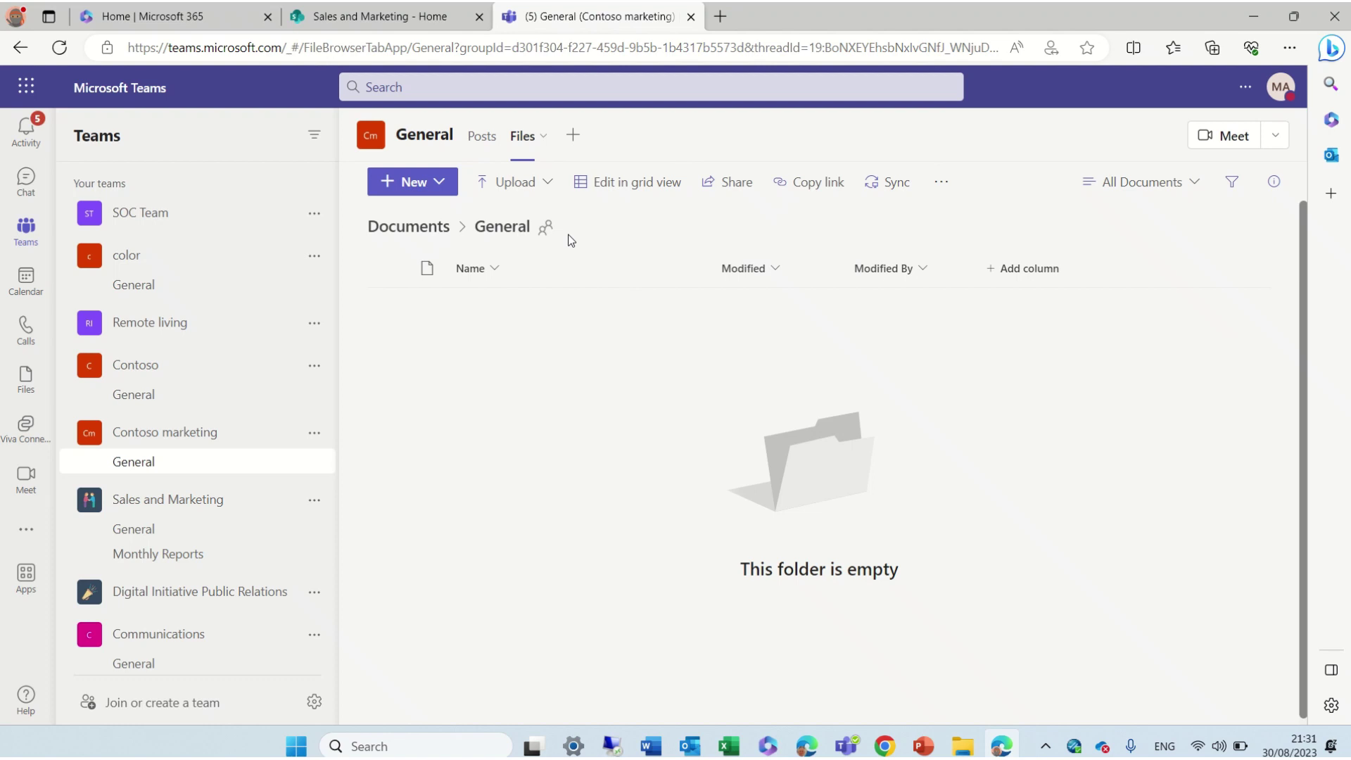
left_click(422, 184)
left_click(423, 217)
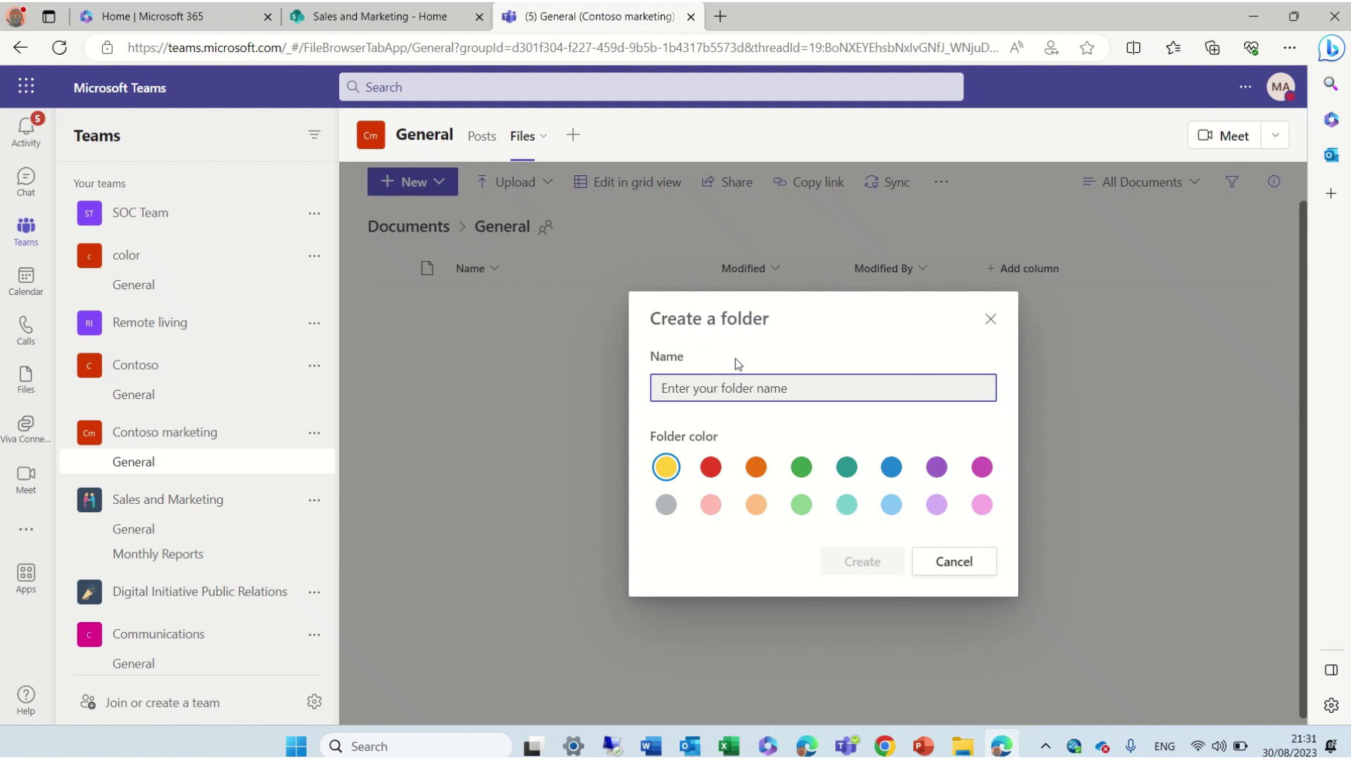
type("GA")
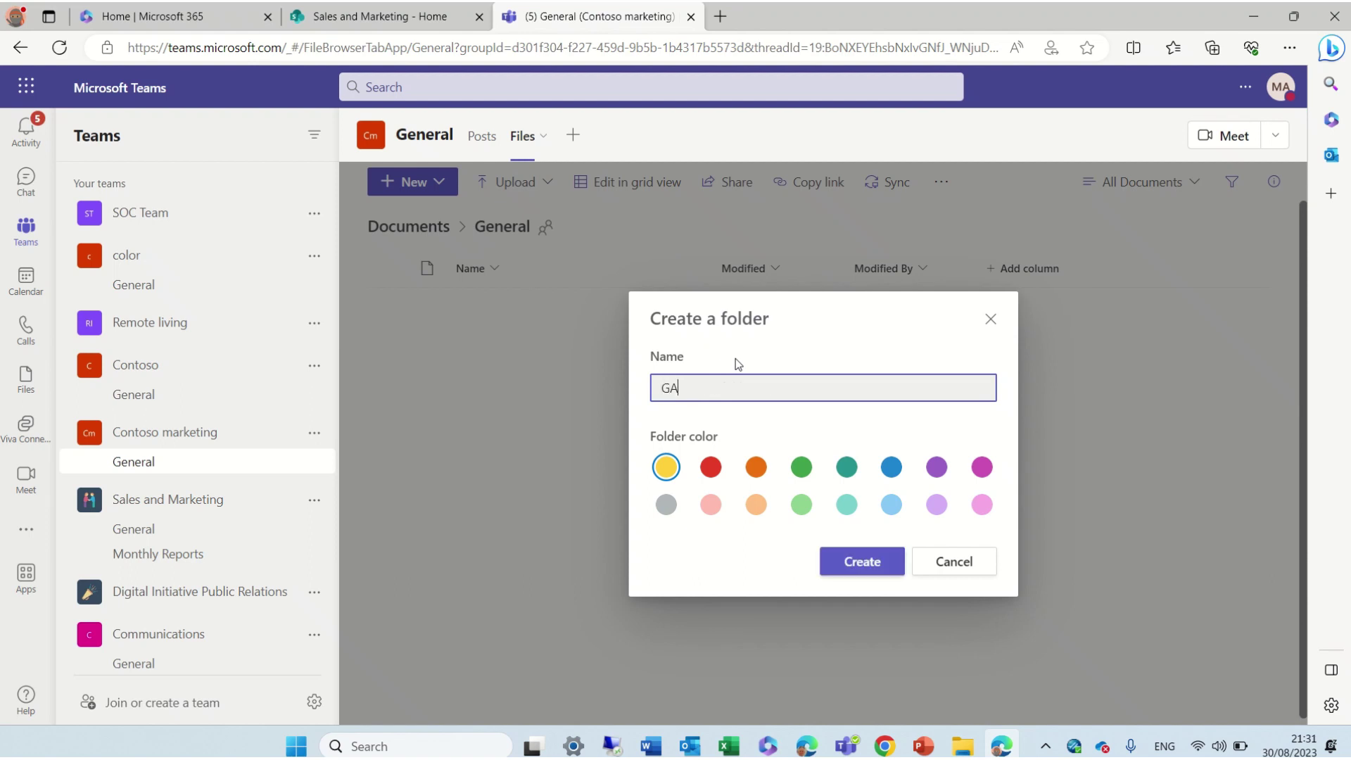
left_click(848, 470)
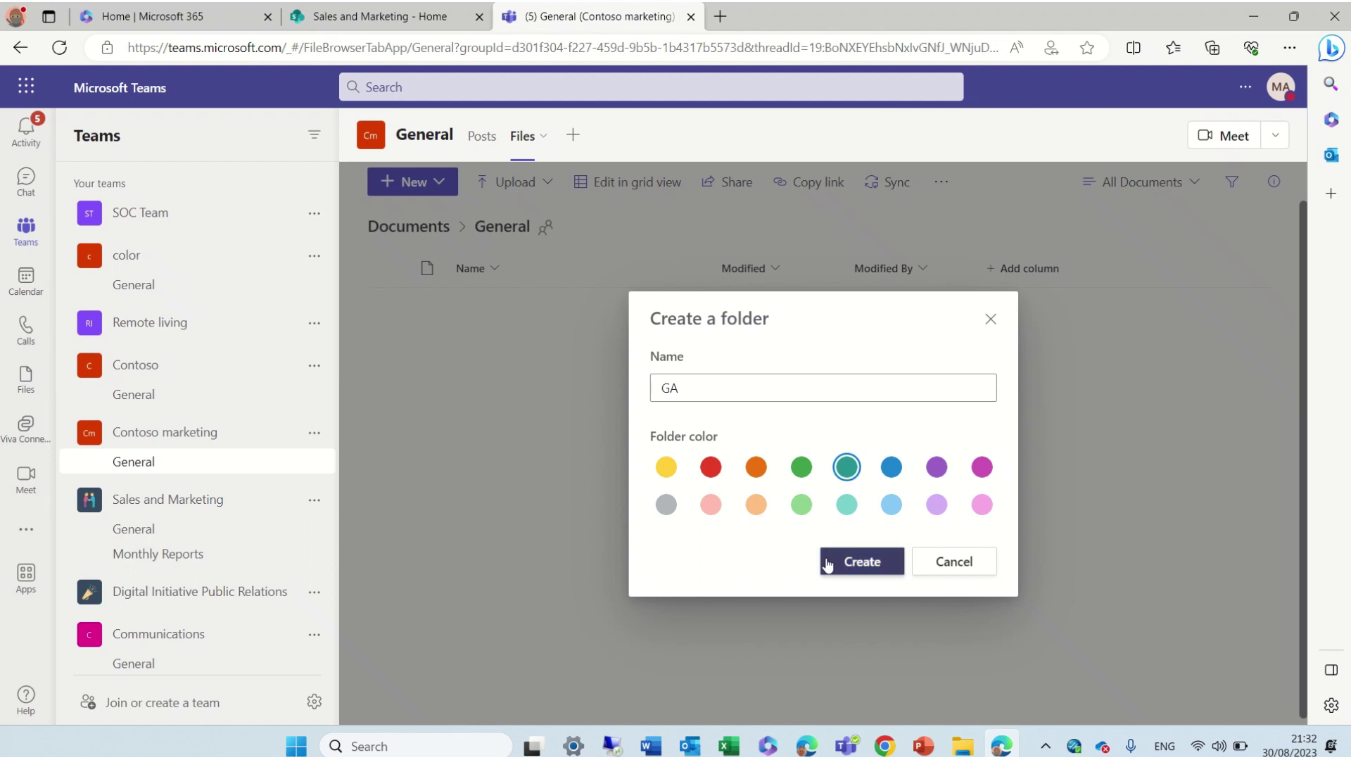
left_click(863, 566)
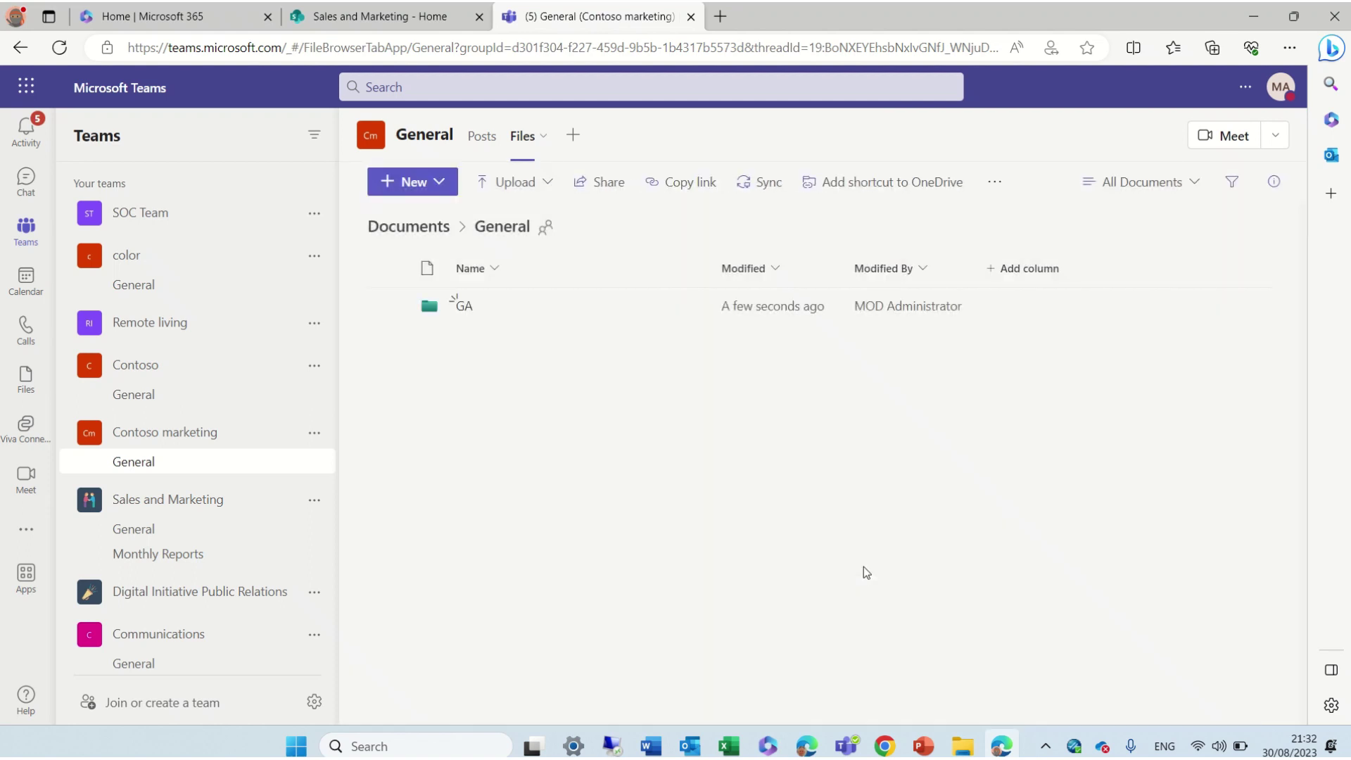
Create a dark red folder named PP in the General channel's files.
left_click(413, 180)
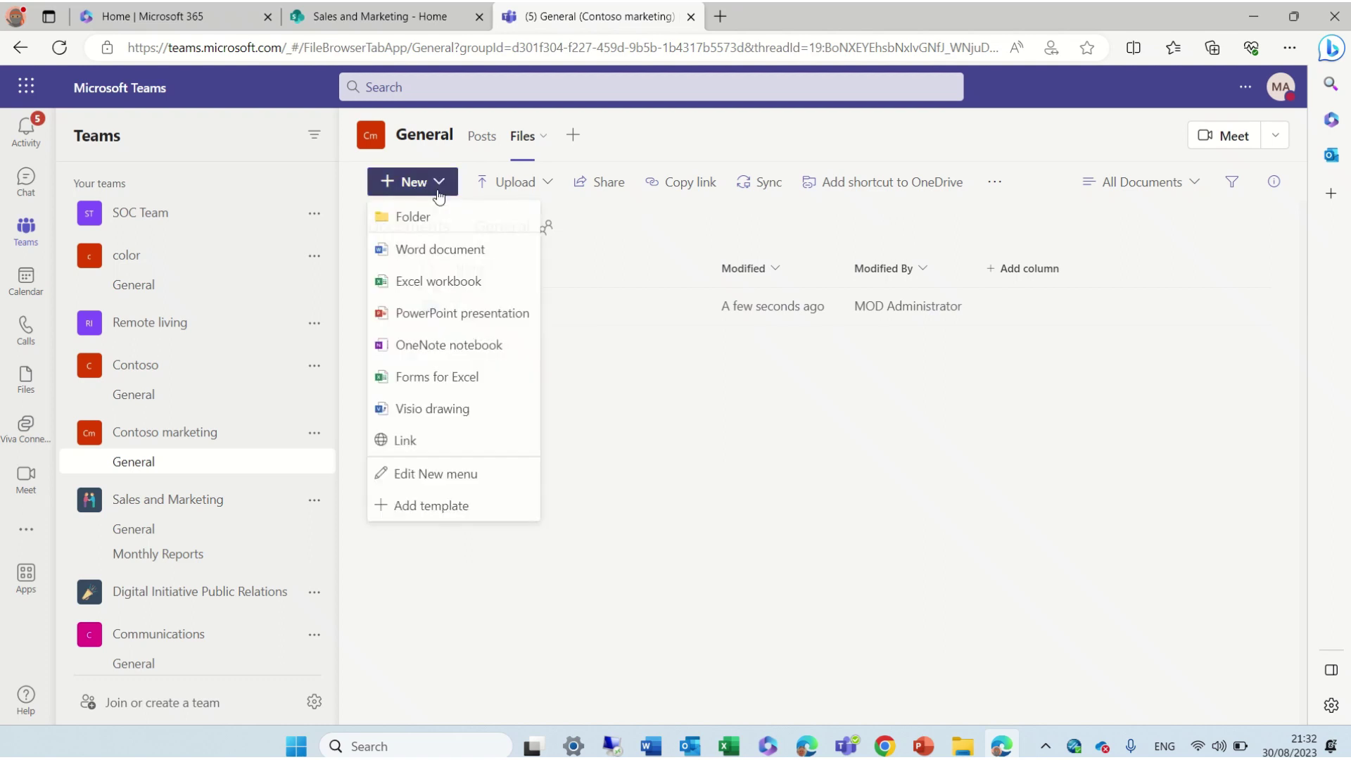
left_click(441, 216)
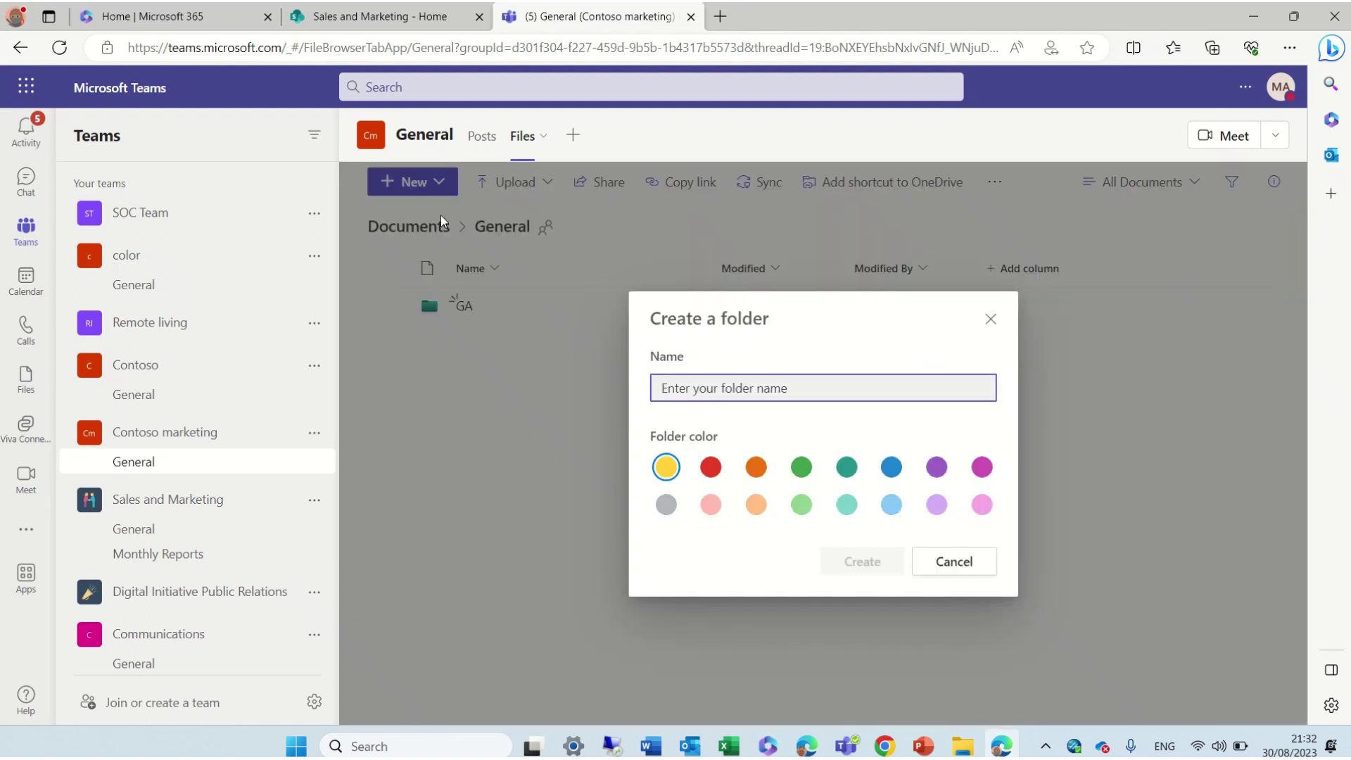
type("PP")
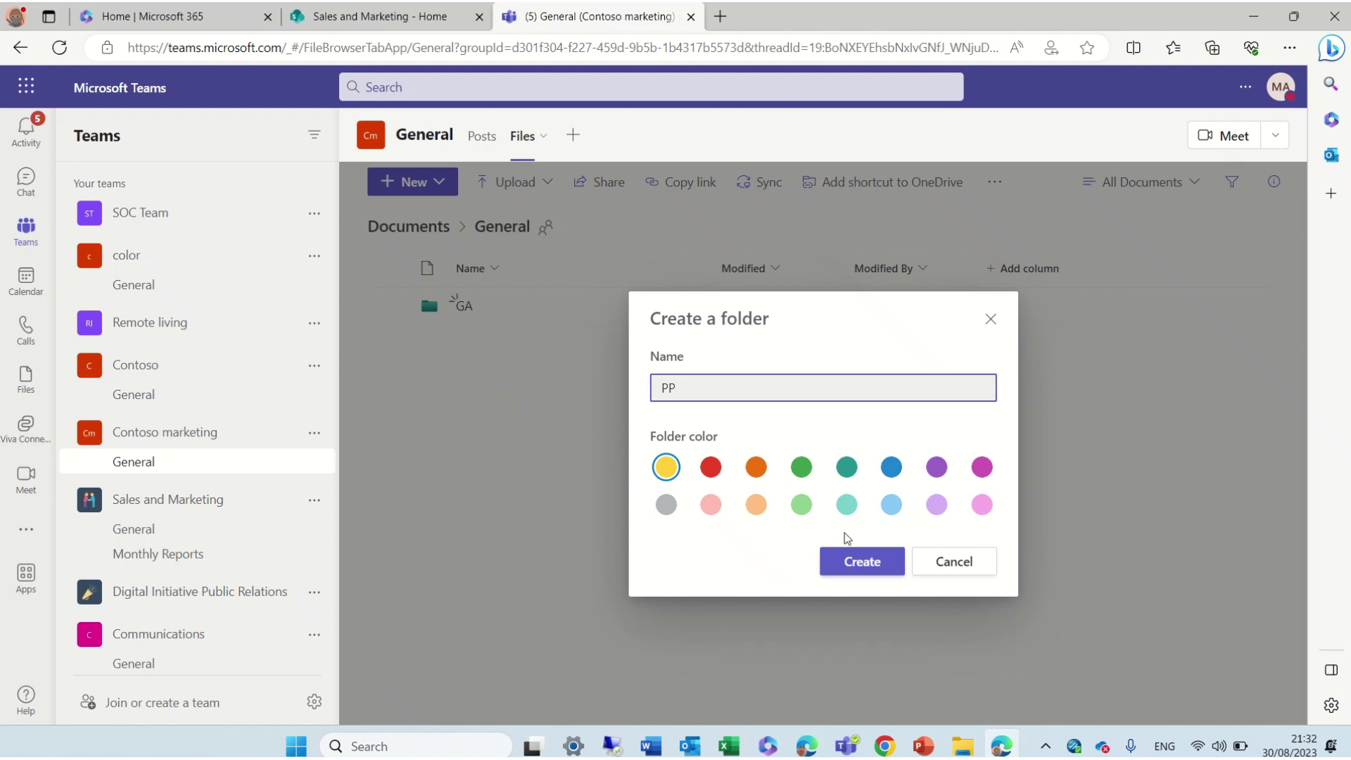
left_click(712, 469)
left_click(855, 567)
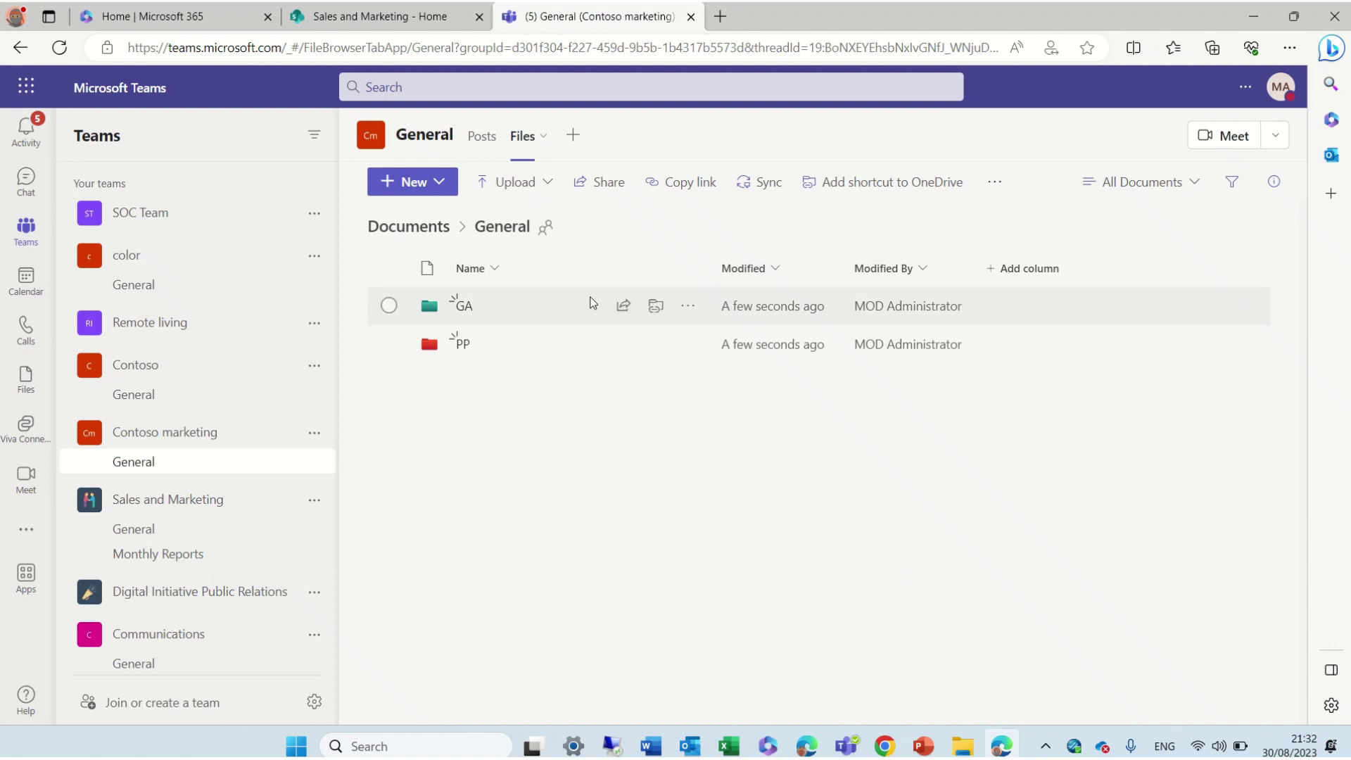
Pin the GA folder to the top of the General channel's file list and clear the selection.
left_click(688, 305)
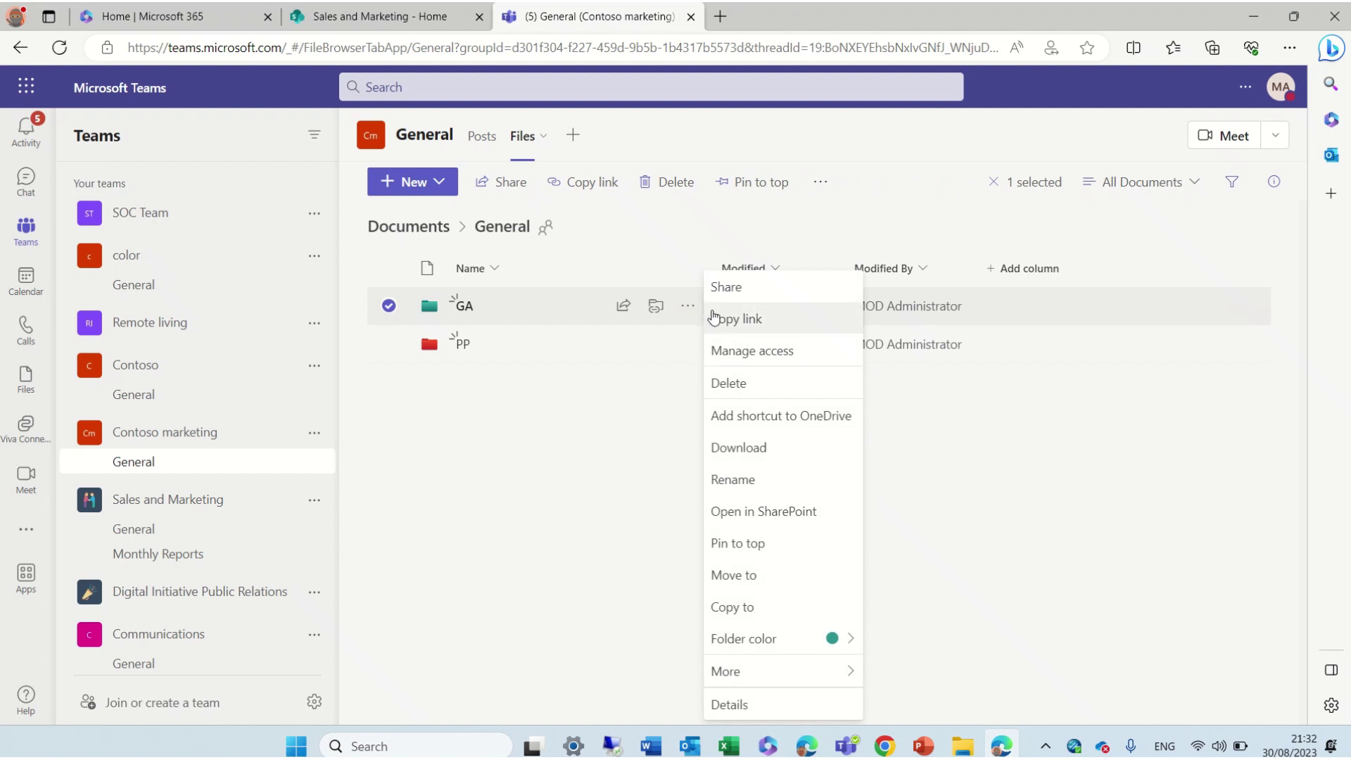
left_click(782, 544)
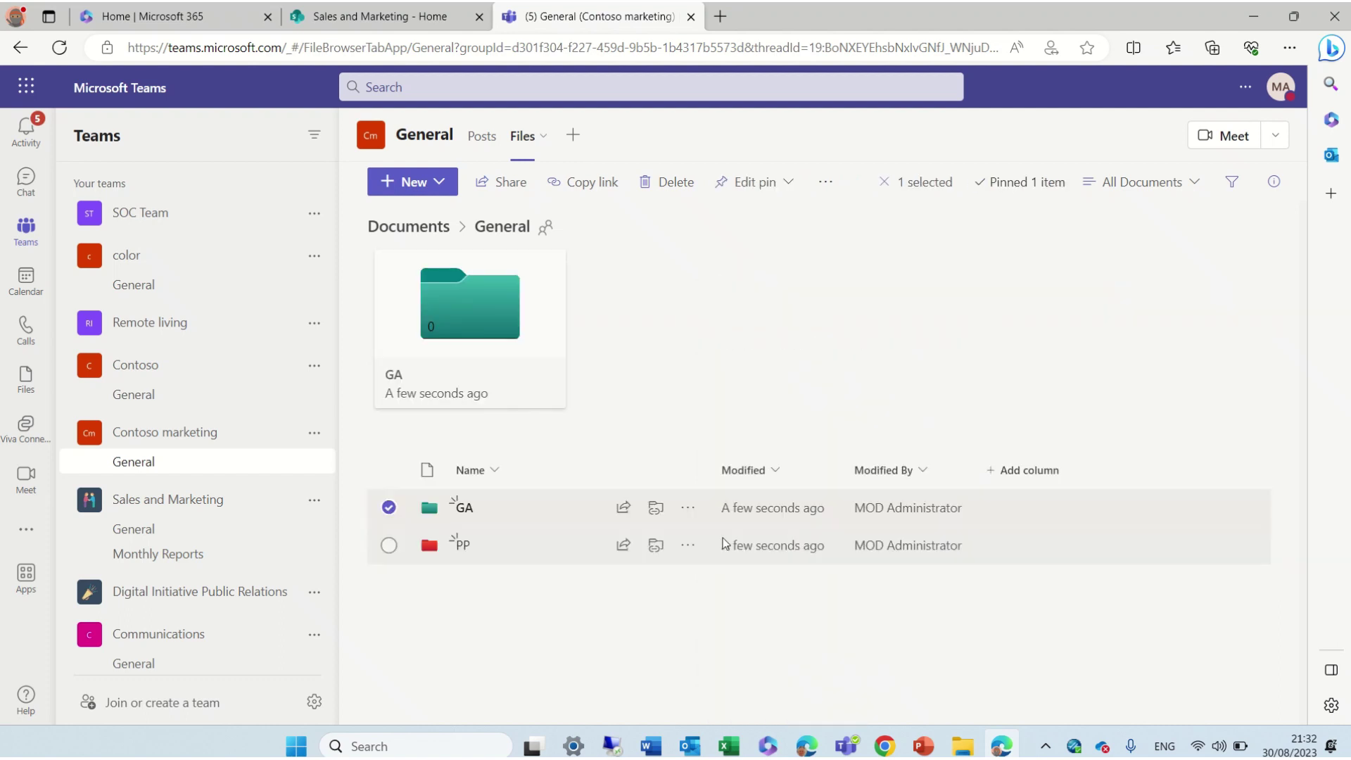
left_click(552, 630)
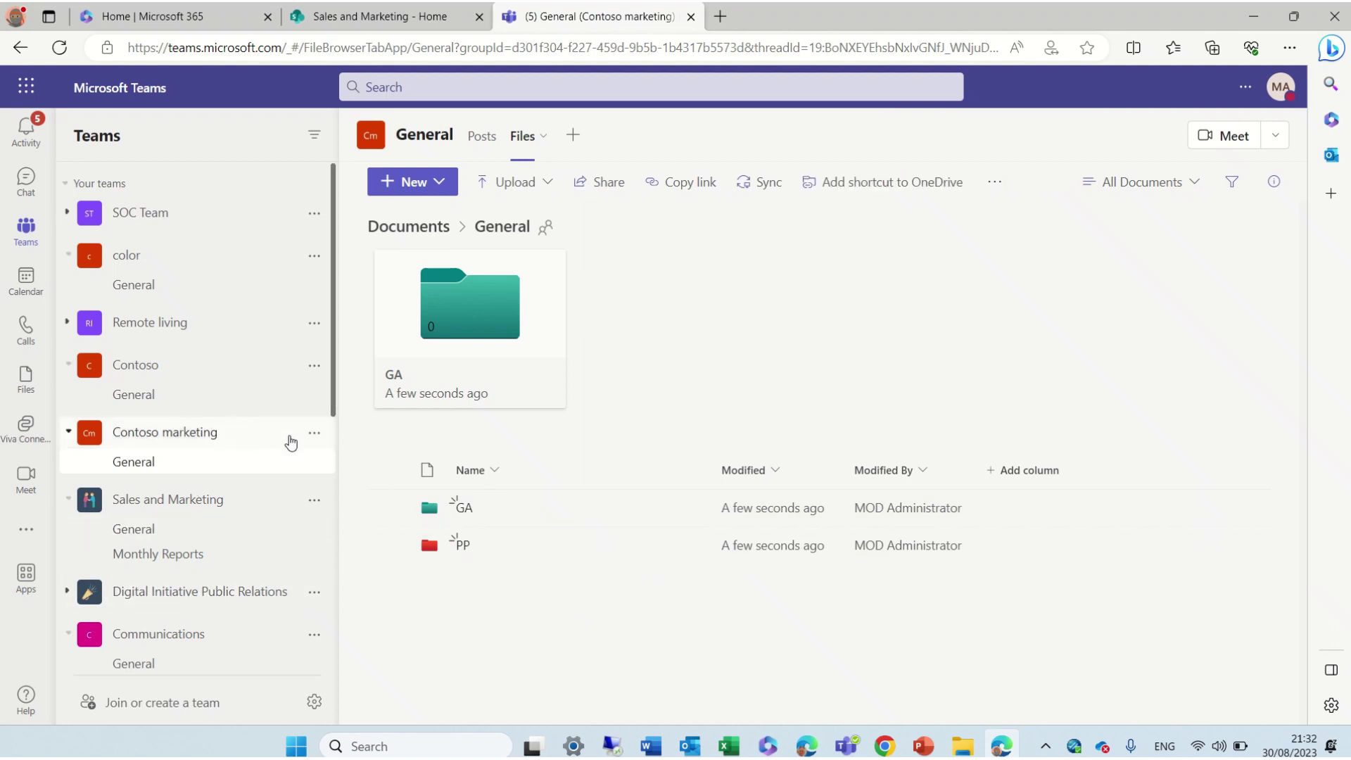
Add a channel named NEW with standard privacy to the Contoso marketing team.
left_click(314, 434)
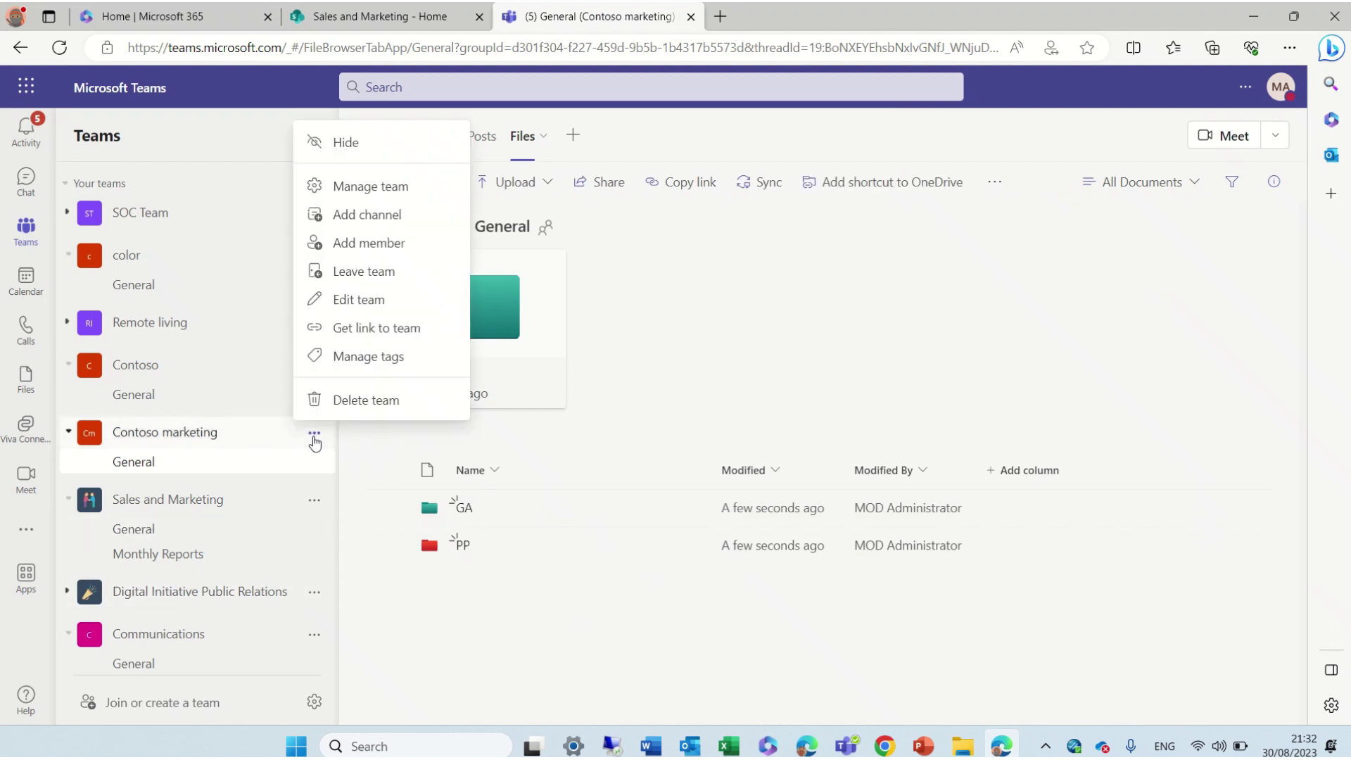
left_click(174, 442)
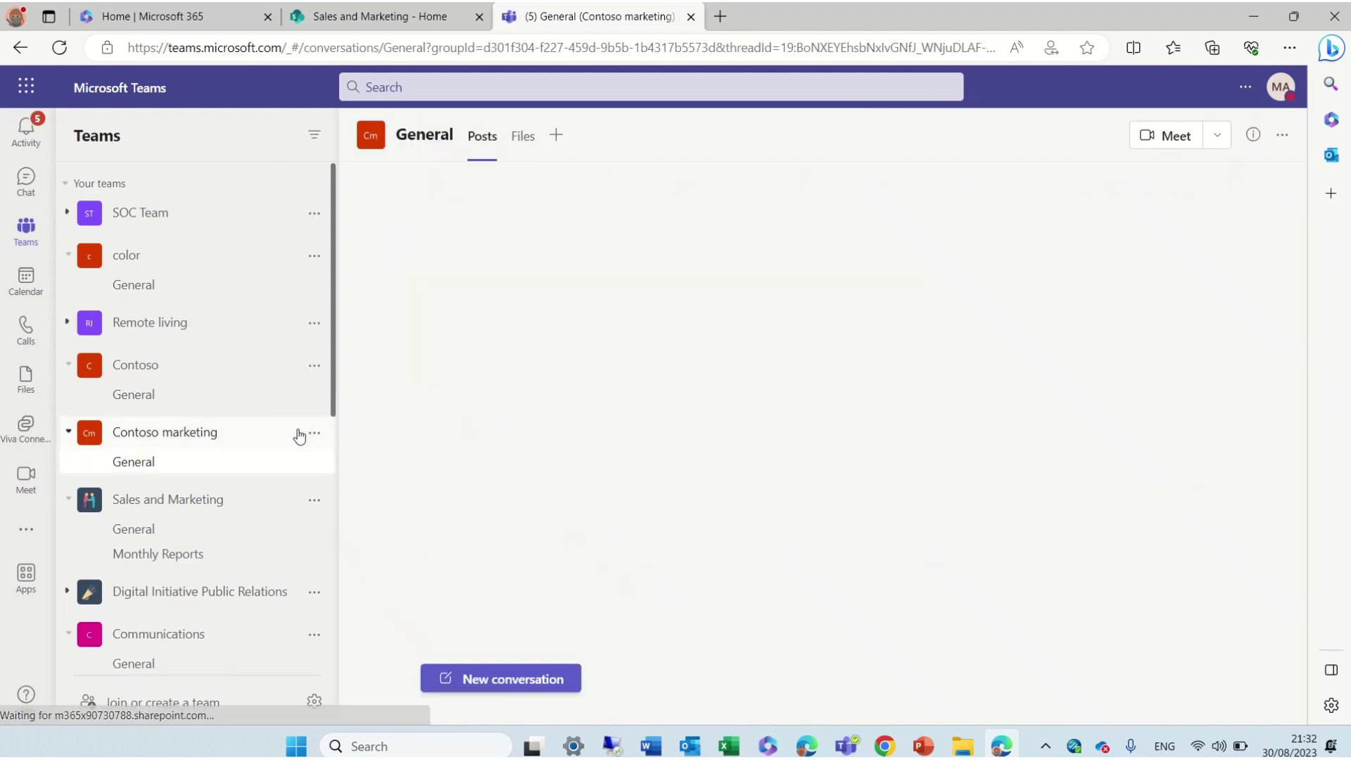
left_click(314, 434)
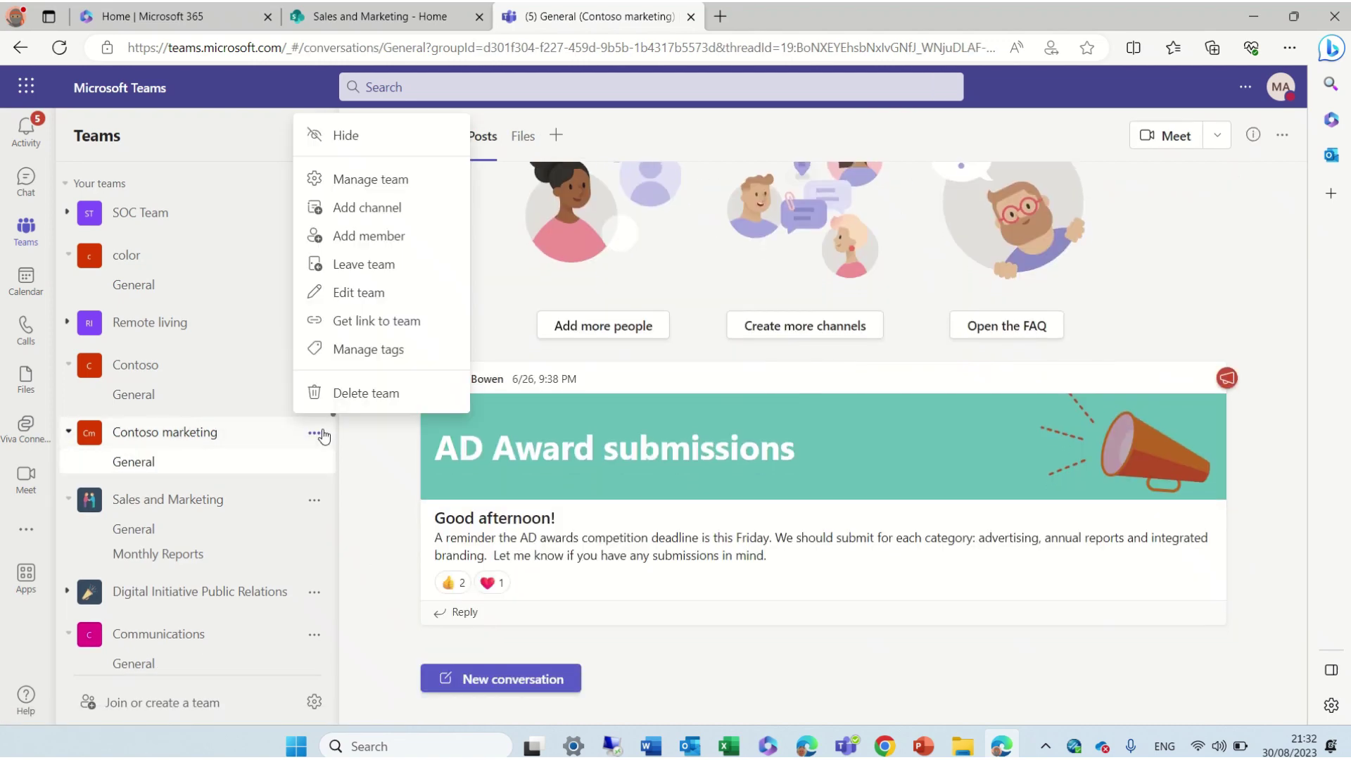
left_click(411, 215)
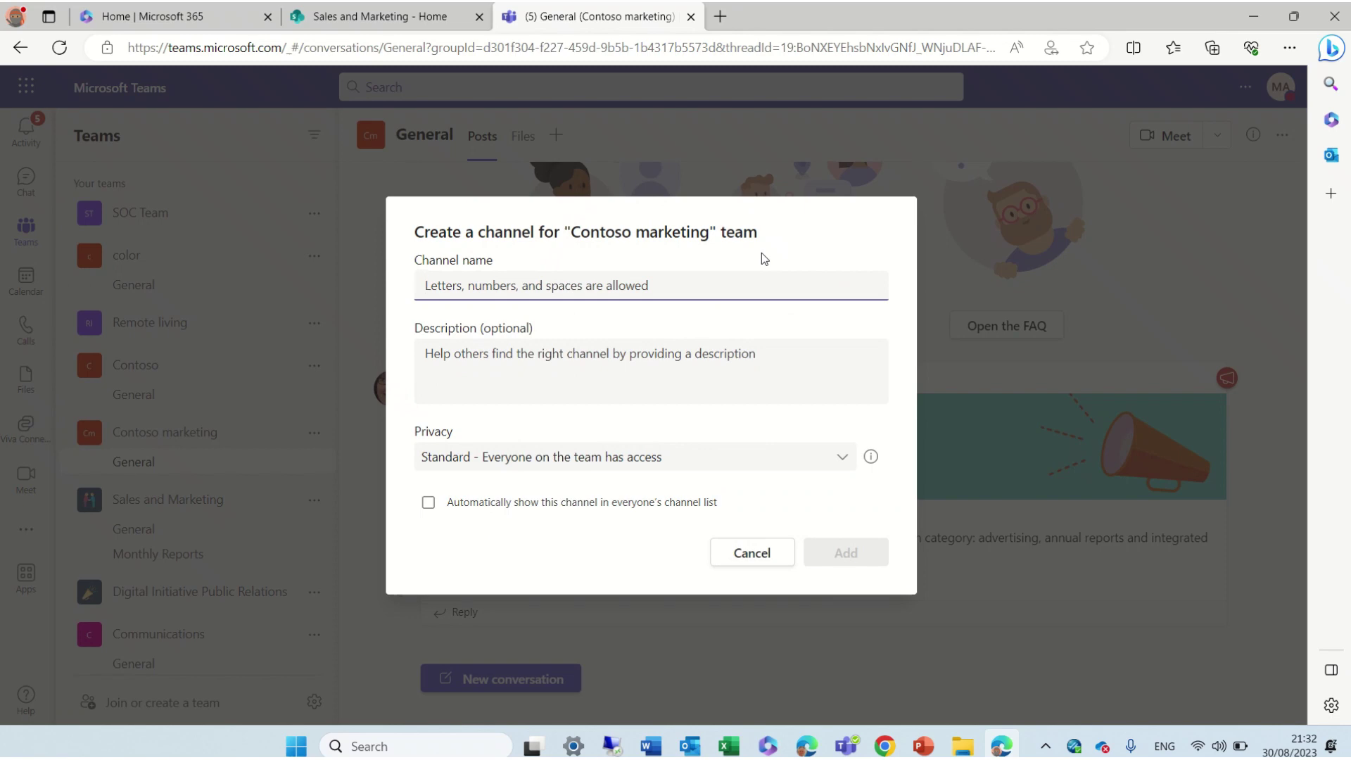
type("NE")
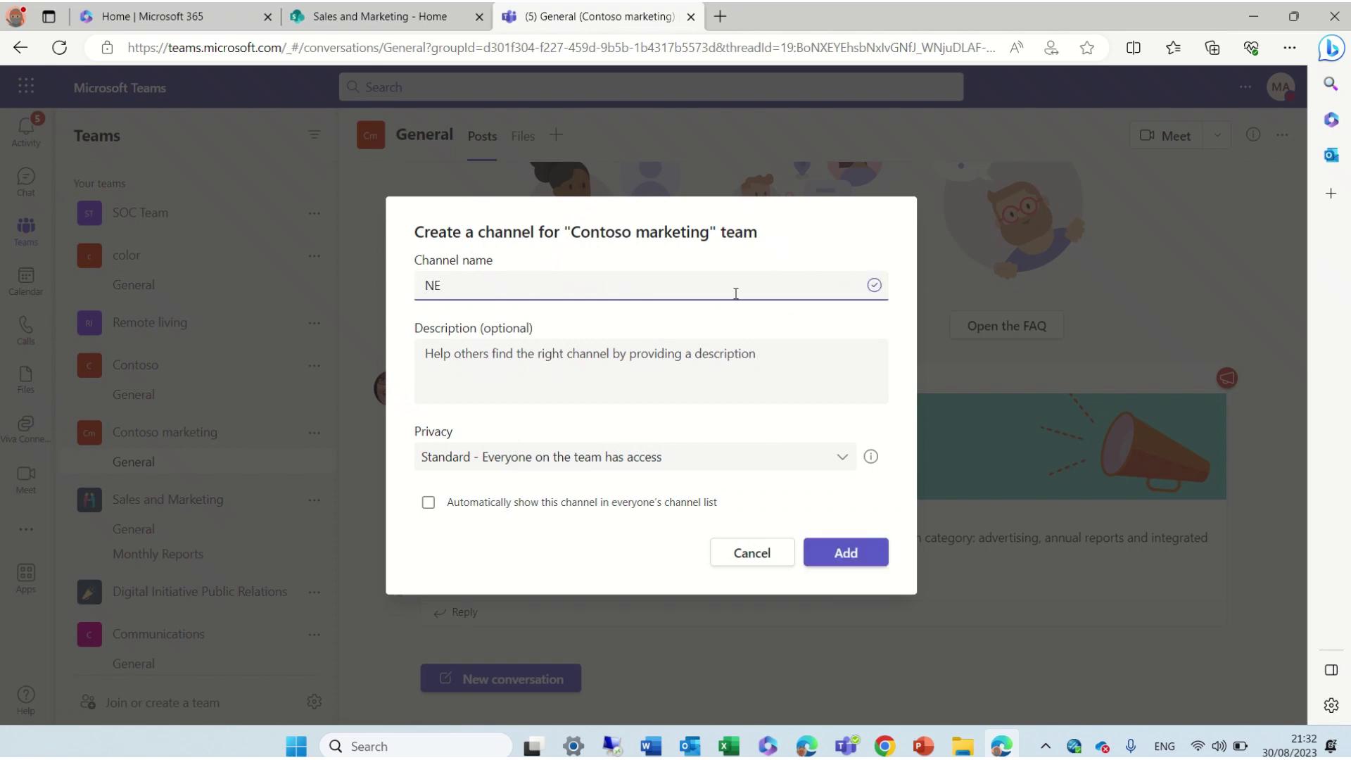
type("W")
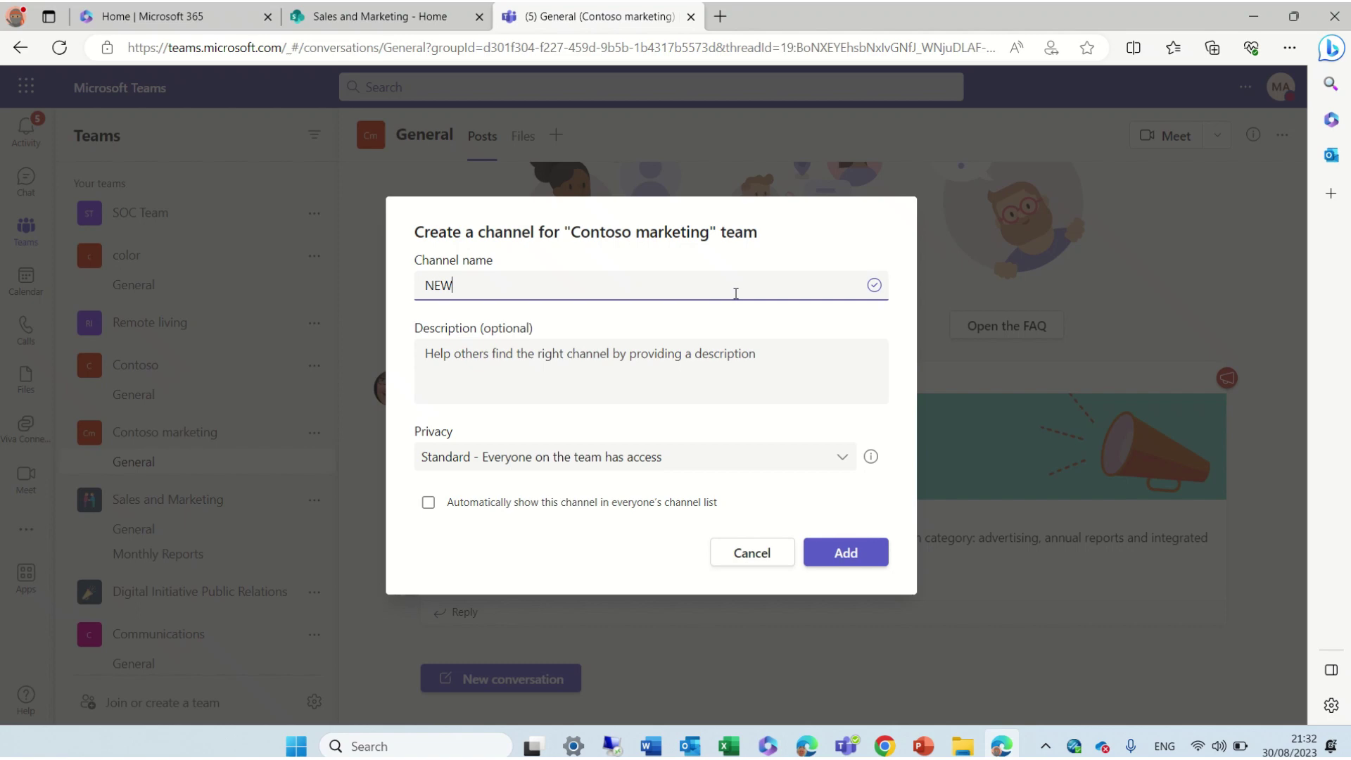
left_click(863, 556)
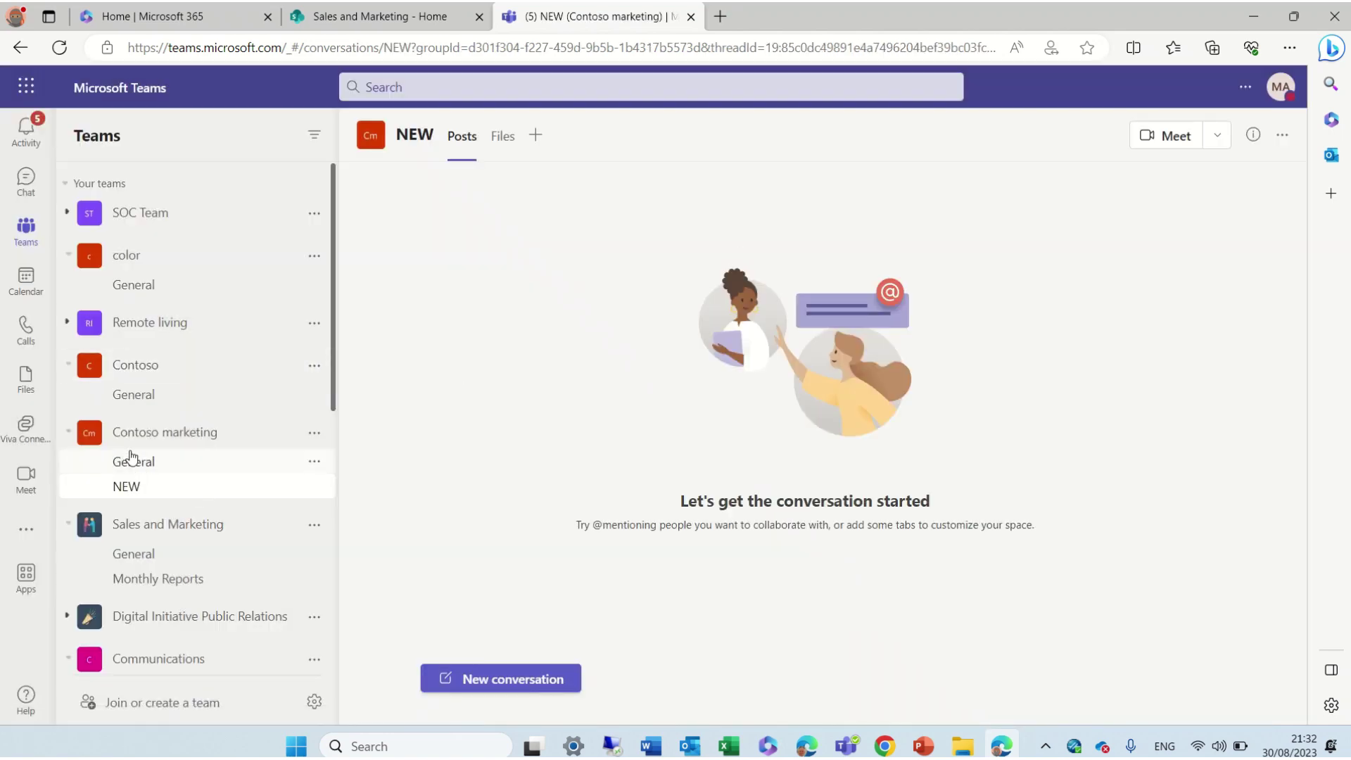
Create a light purple folder named RR in the NEW channel's files.
left_click(132, 459)
left_click(133, 486)
left_click(508, 146)
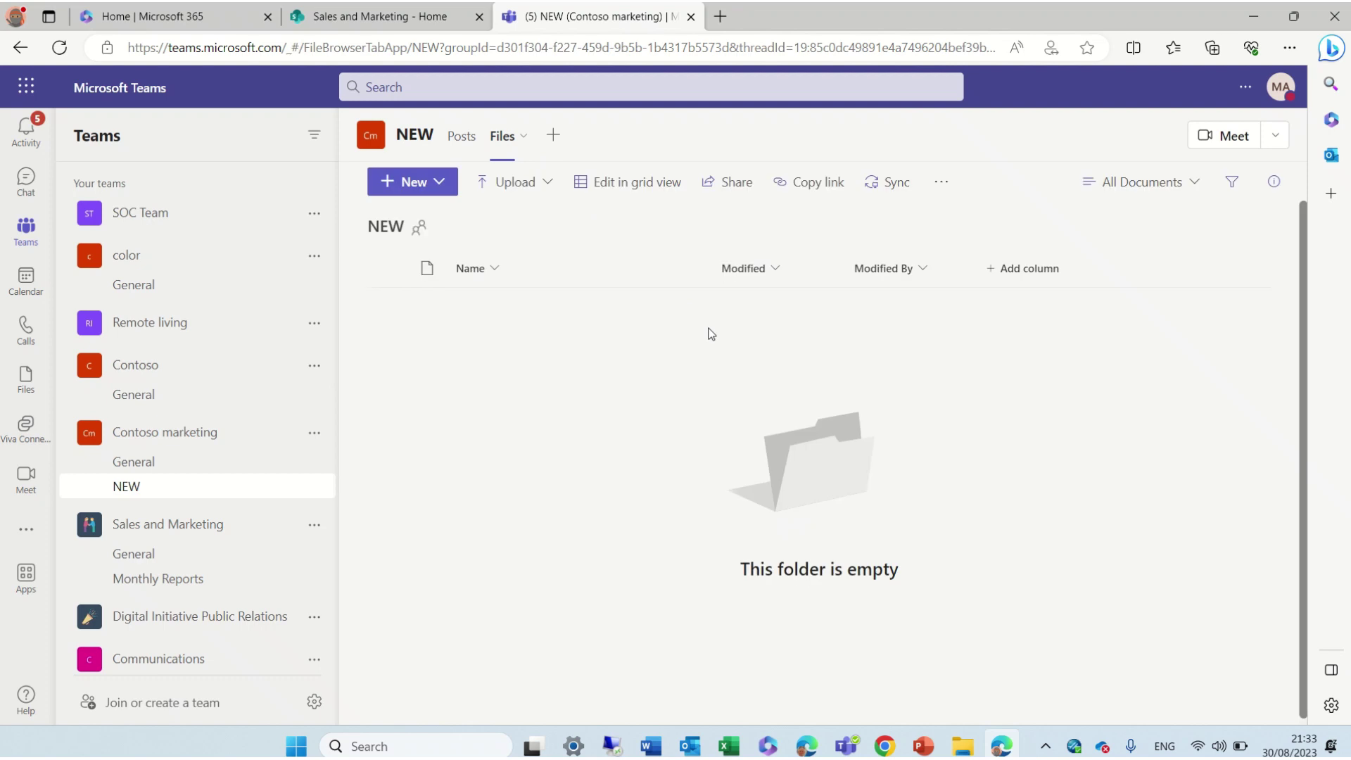
left_click(435, 181)
left_click(440, 224)
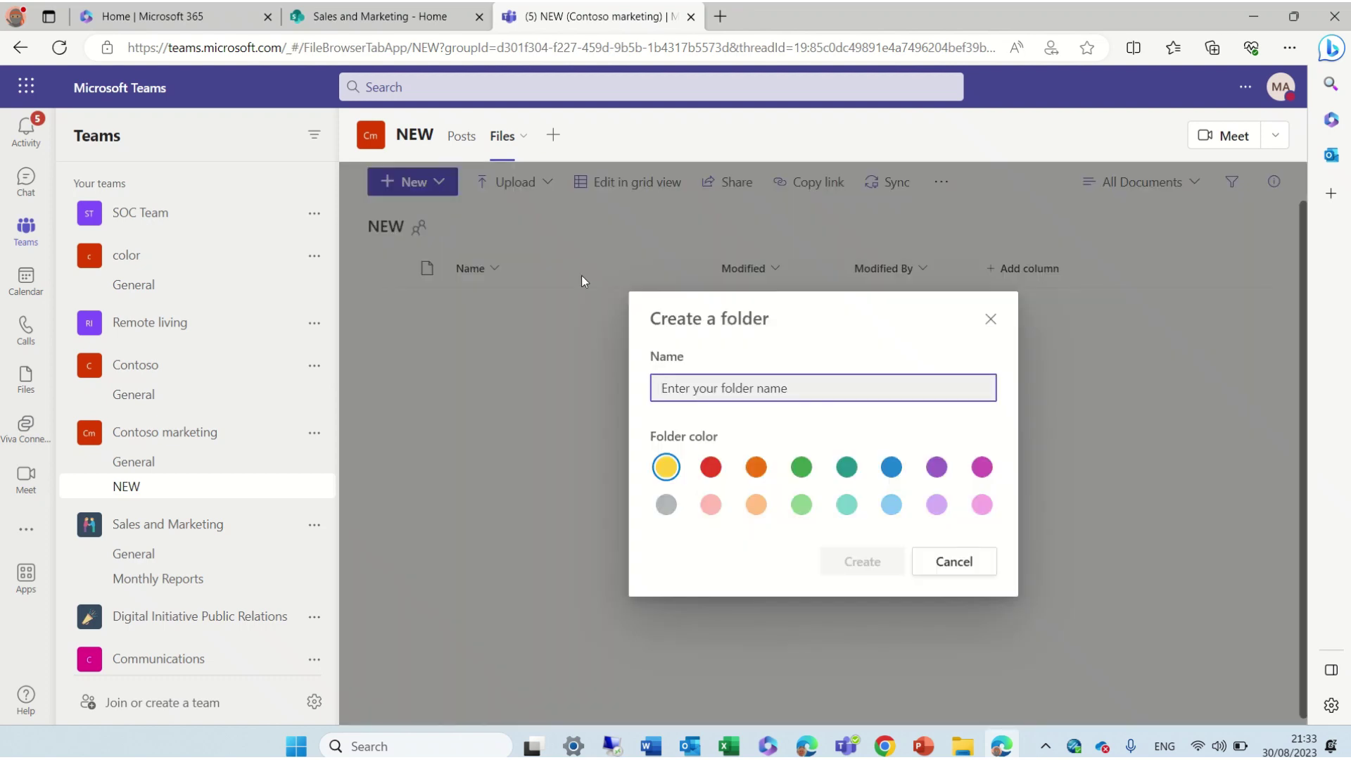
type("RR")
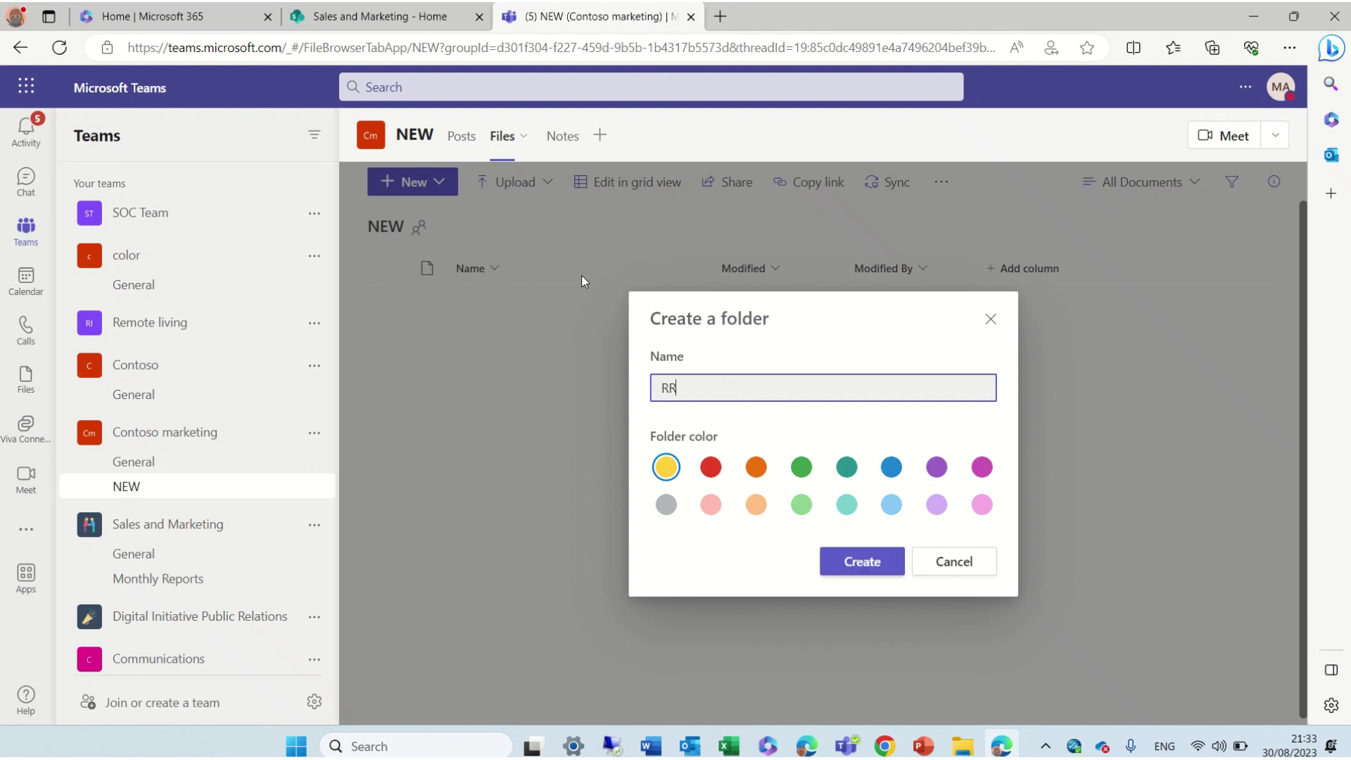
left_click(935, 507)
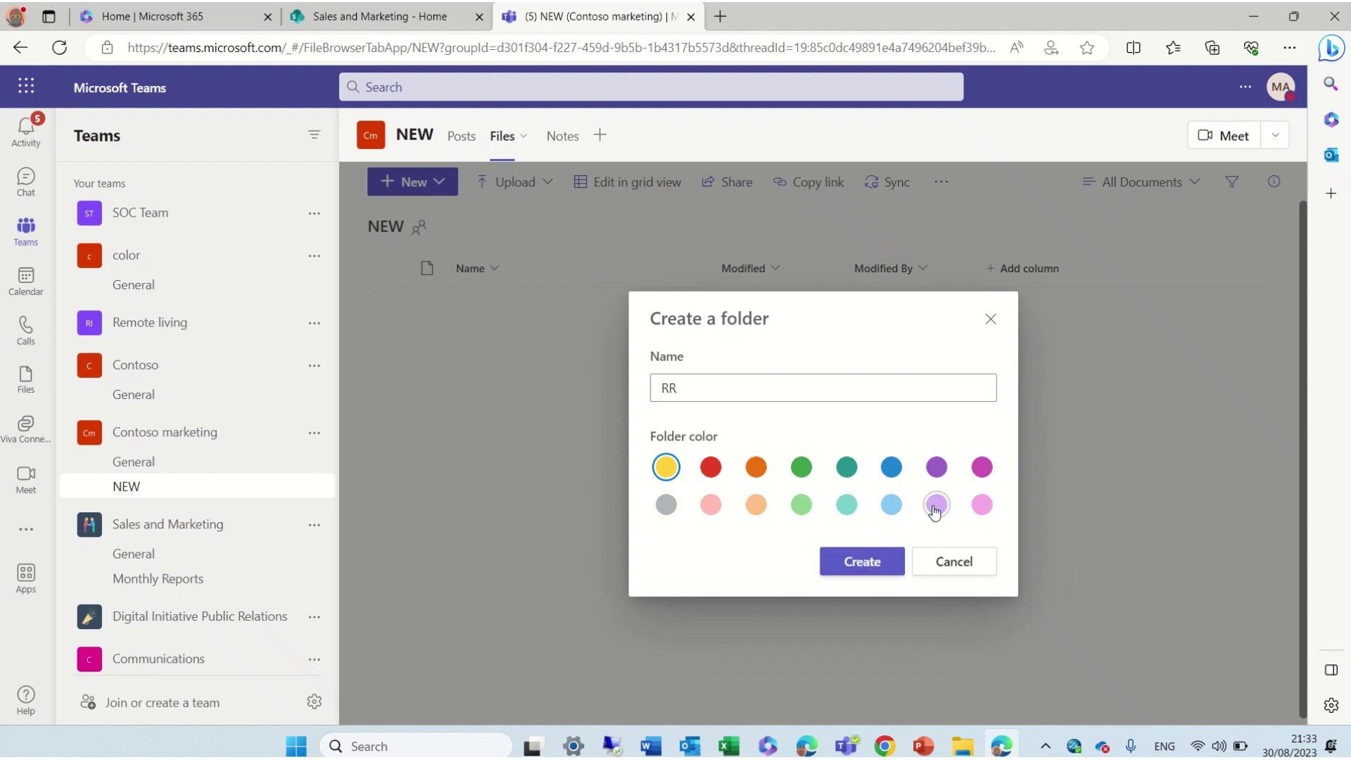
left_click(880, 563)
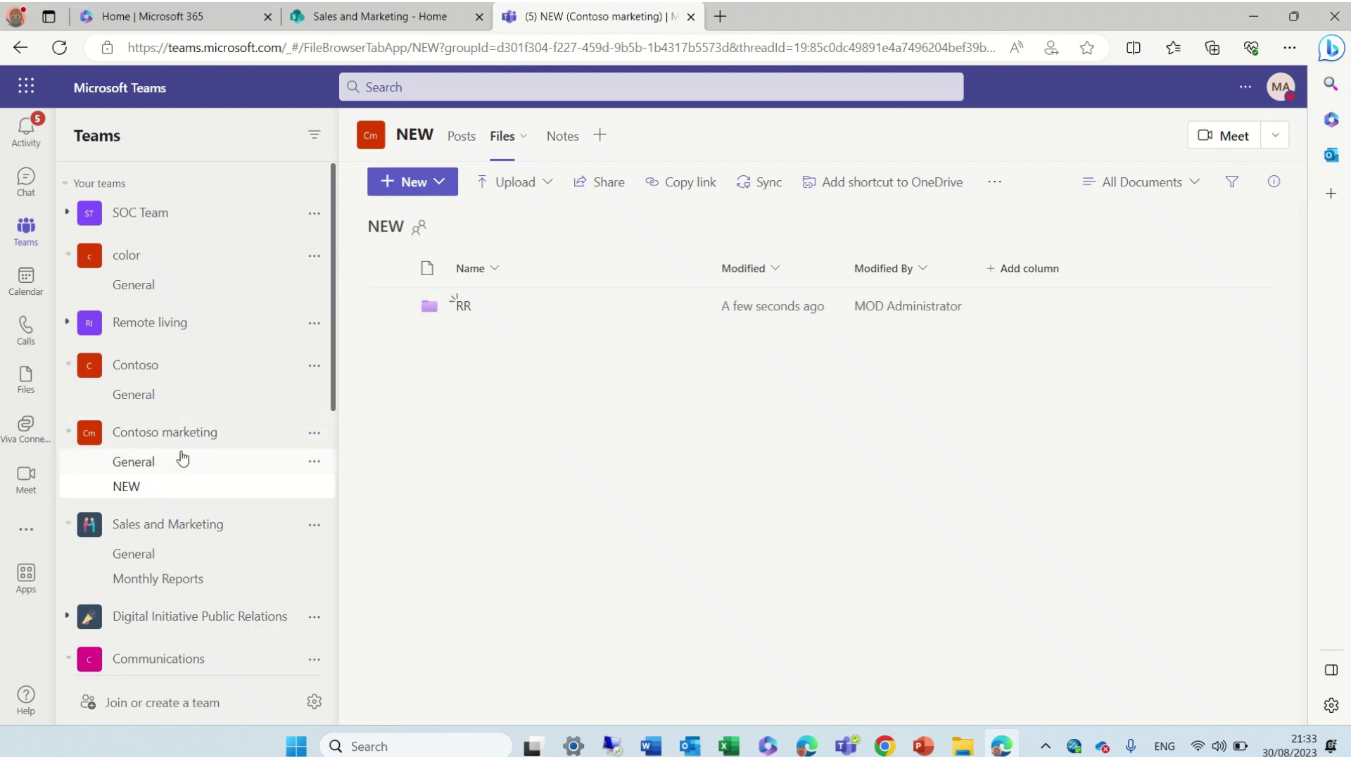
From the General channel's files, go up to the Documents library and examine the General folder's options and the contents of the General and NEW folders.
left_click(156, 462)
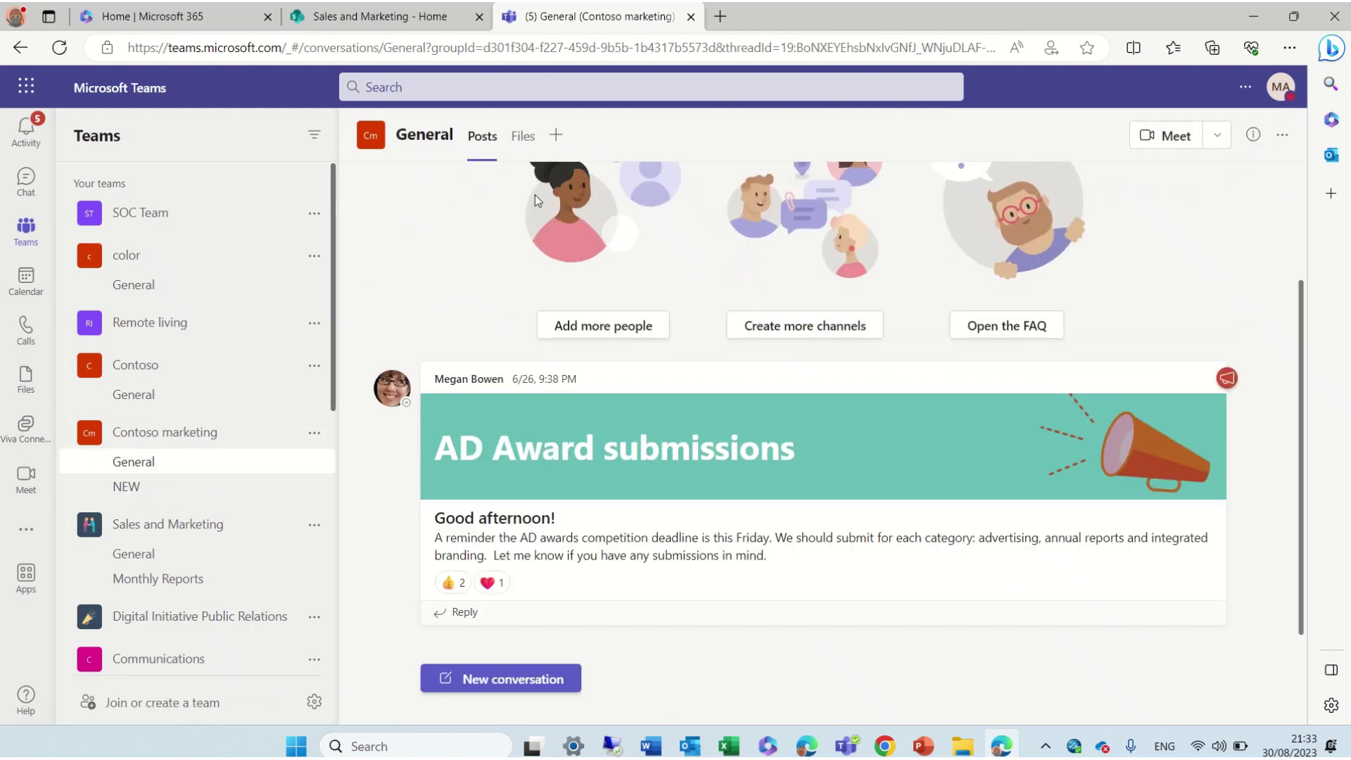
left_click(524, 138)
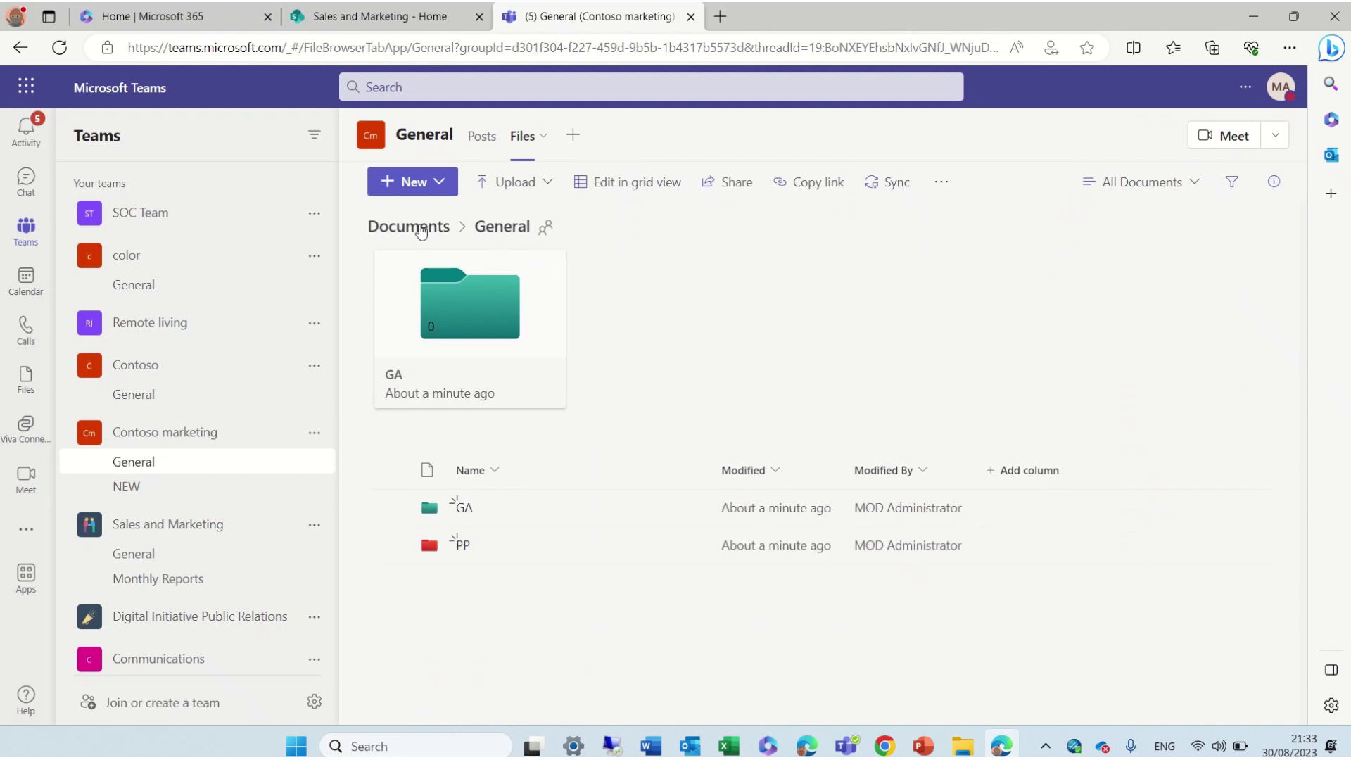
left_click(411, 227)
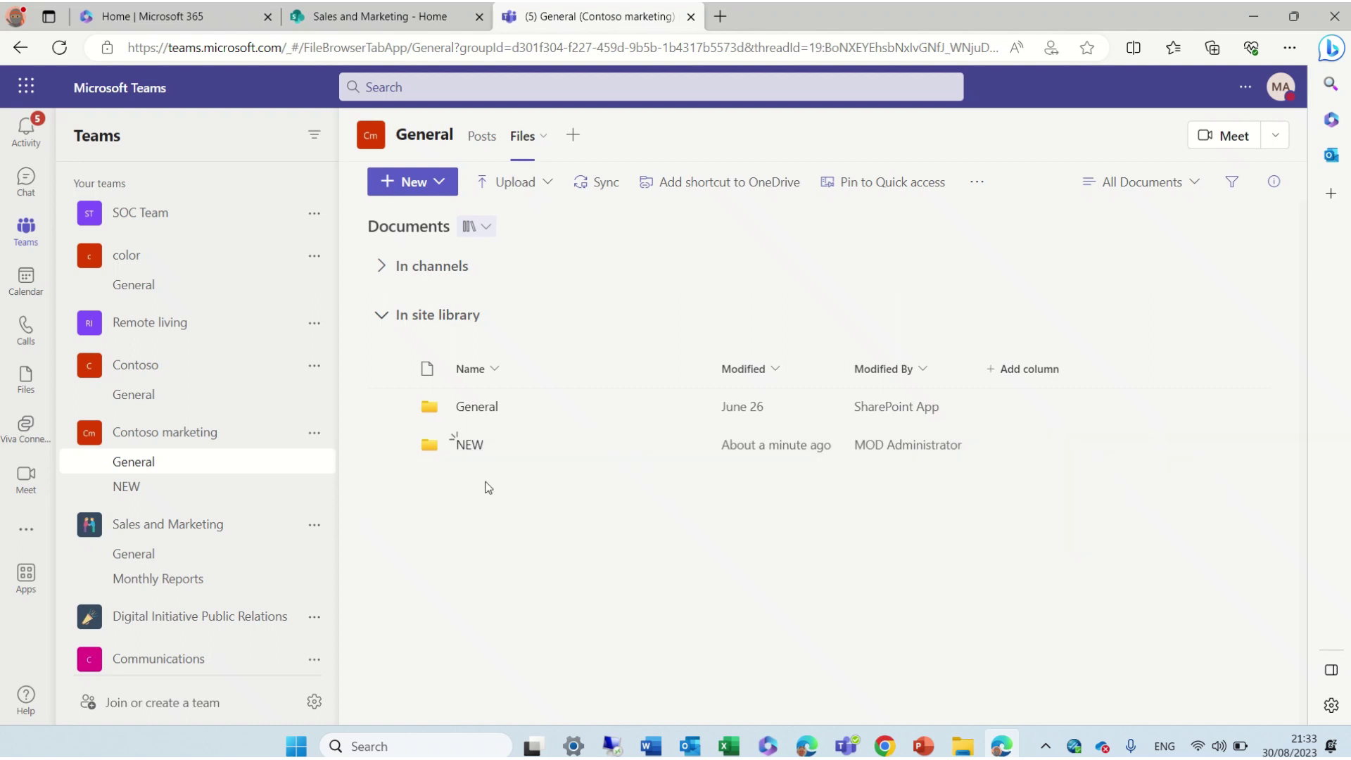
left_click(688, 408)
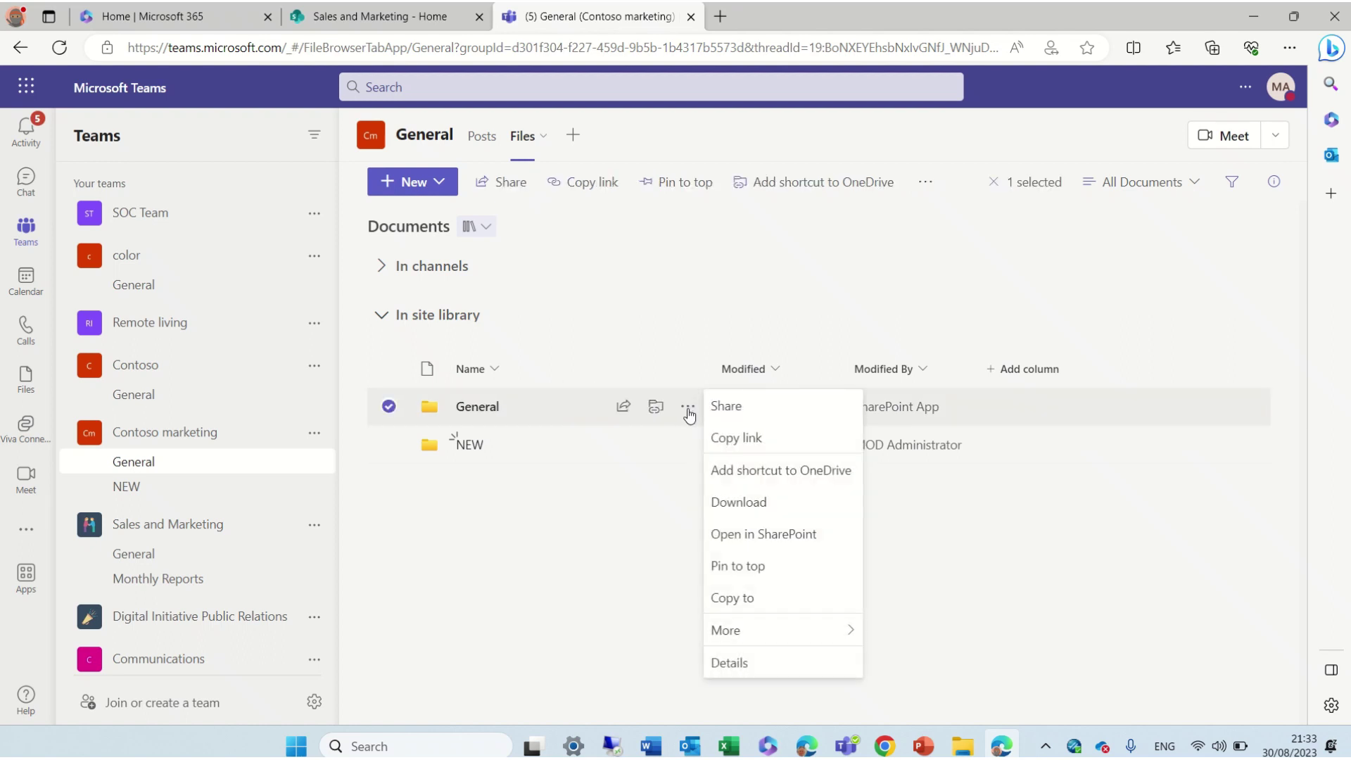
left_click(483, 408)
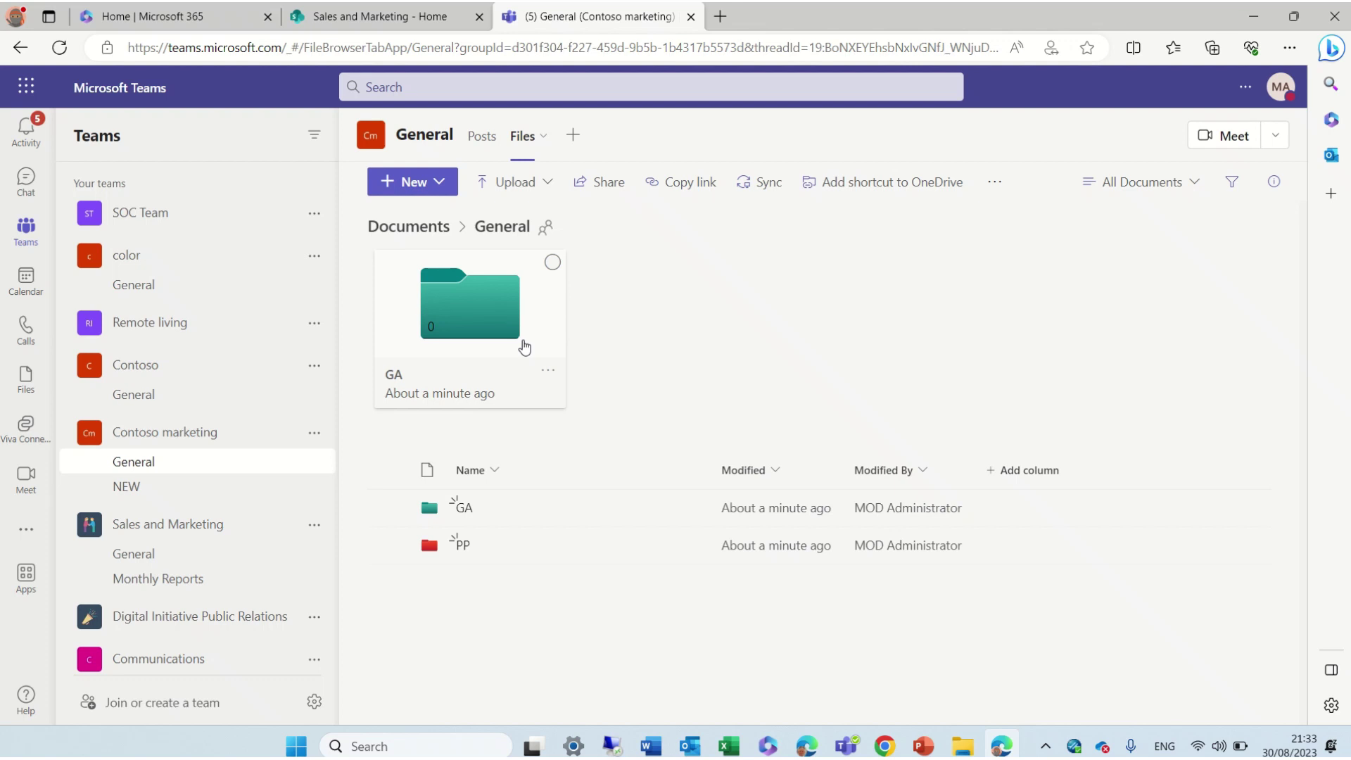
left_click(408, 226)
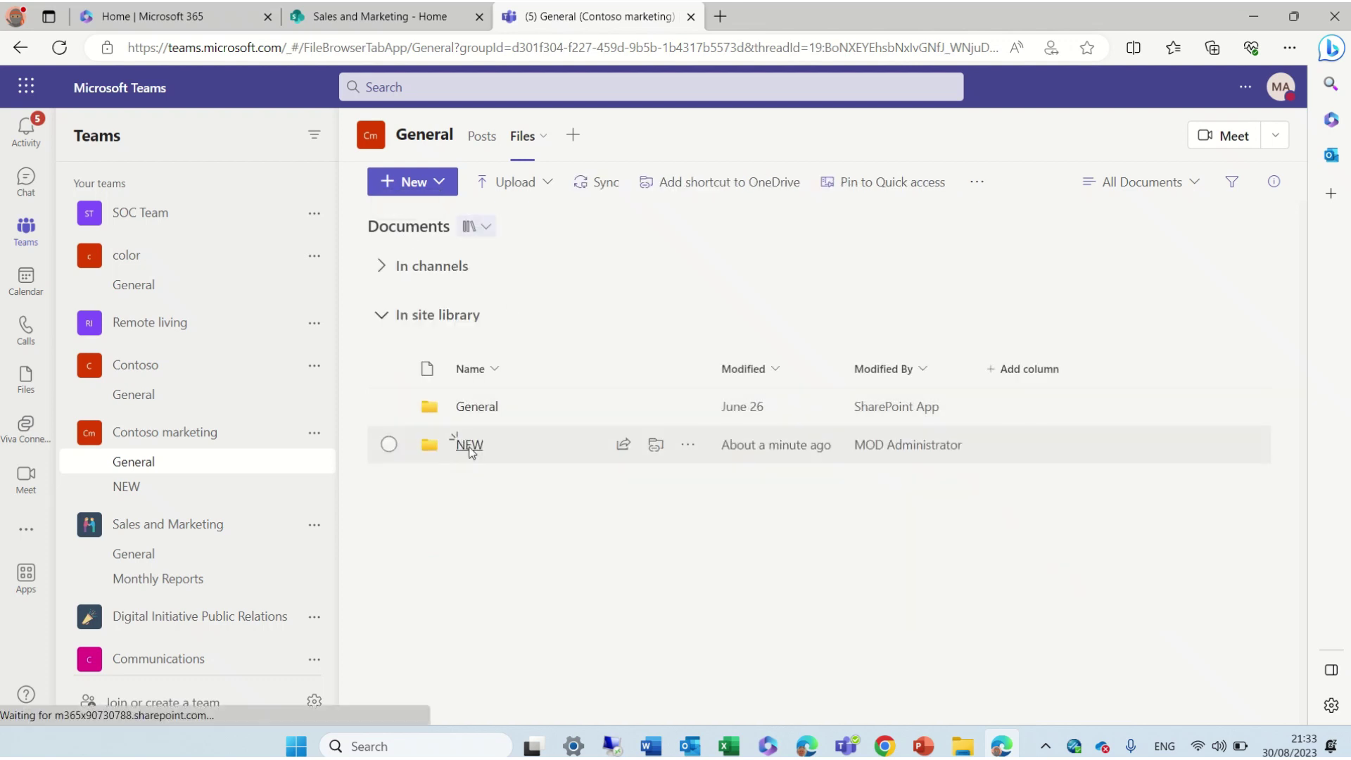
left_click(468, 445)
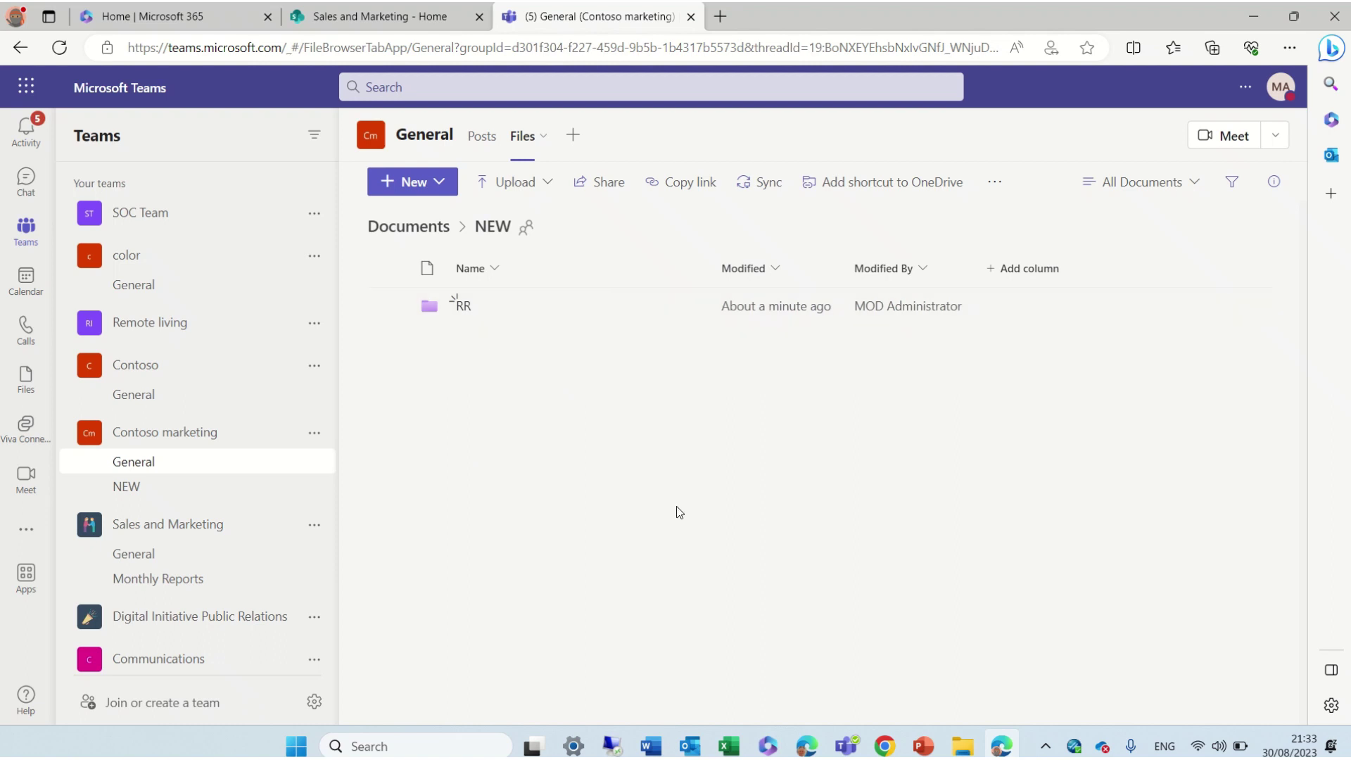